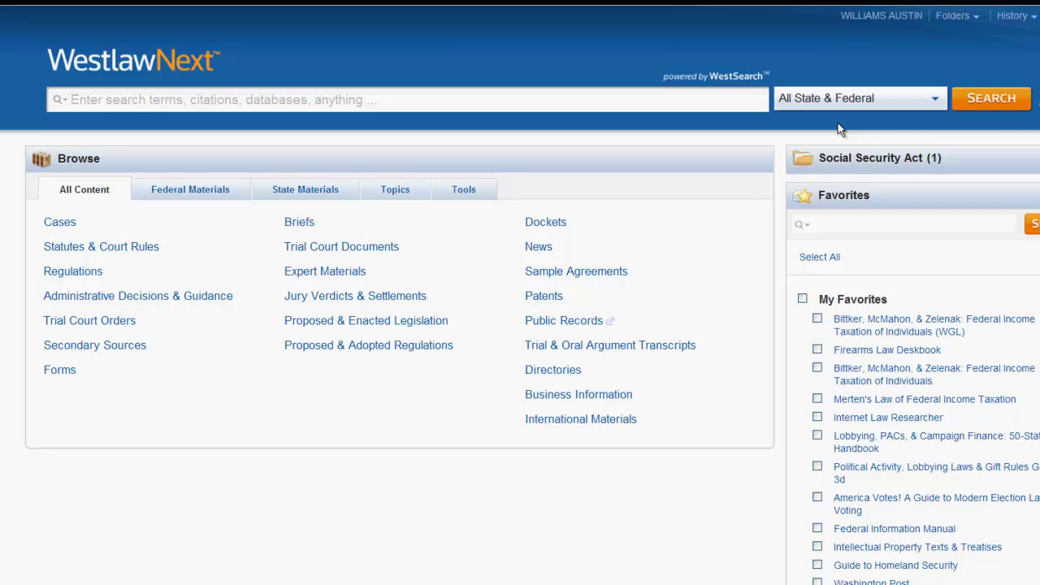
# Limit the search jurisdiction to Georgia (GA) and the 11th Circuit and save it.
pyautogui.click(877, 105)
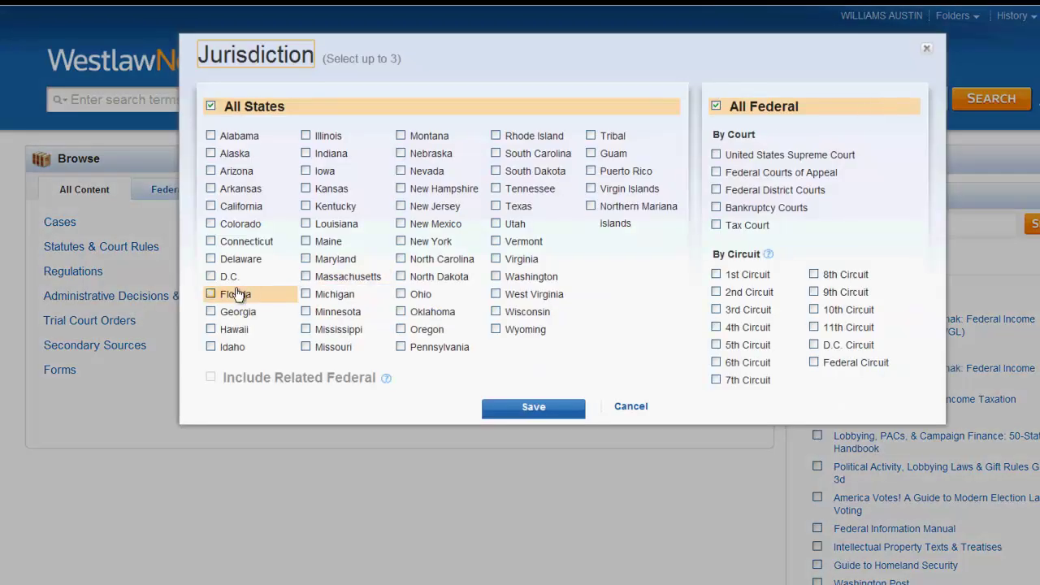
pyautogui.click(210, 311)
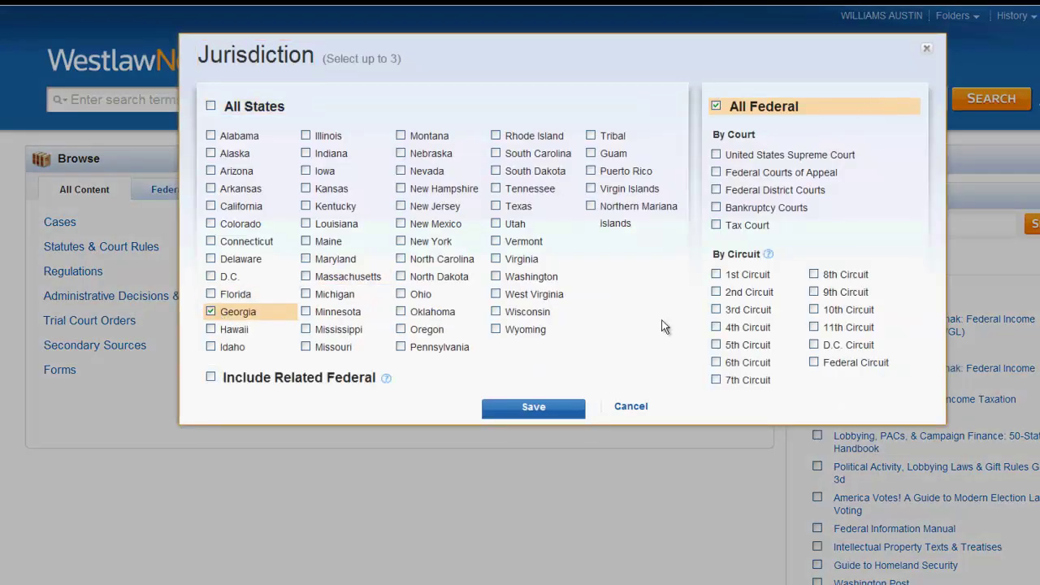
pyautogui.click(815, 329)
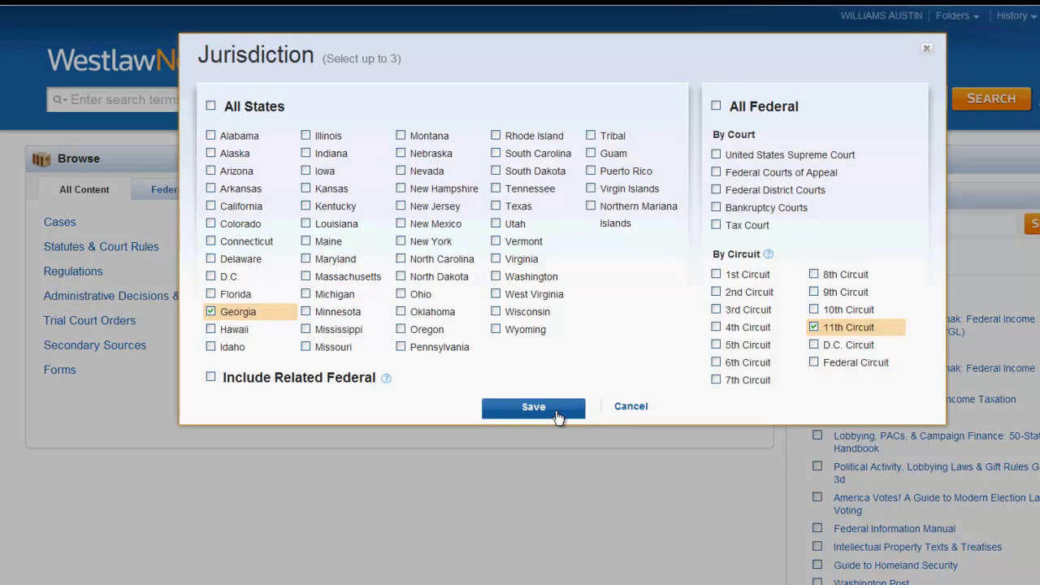
pyautogui.click(558, 416)
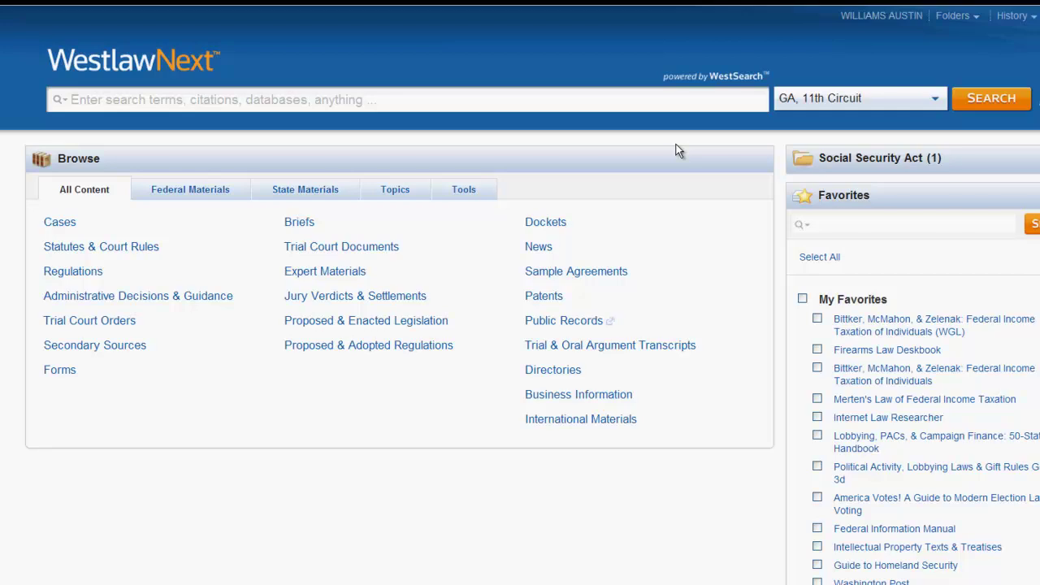
pyautogui.click(492, 94)
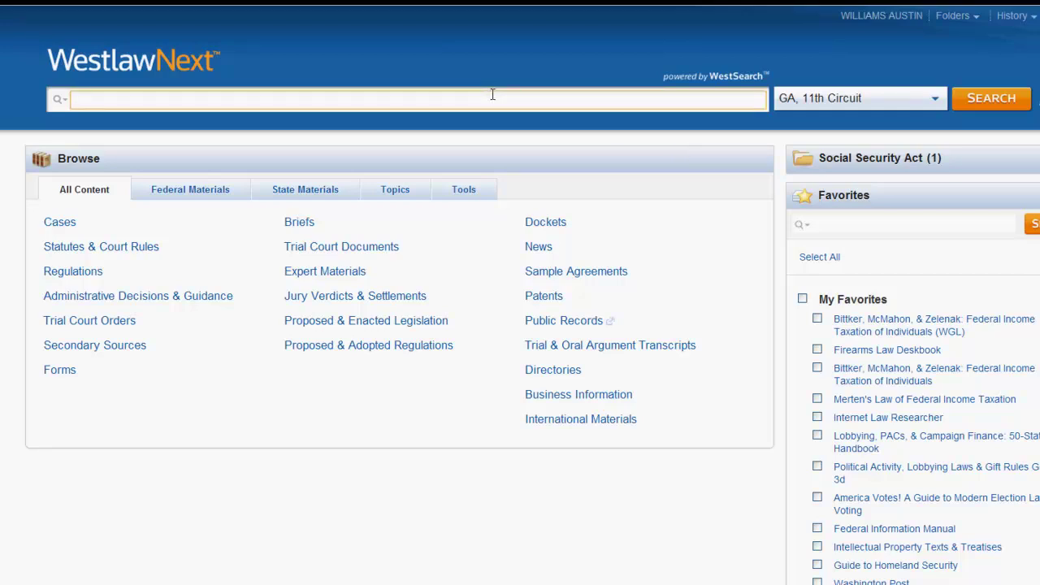
pyautogui.write('United States')
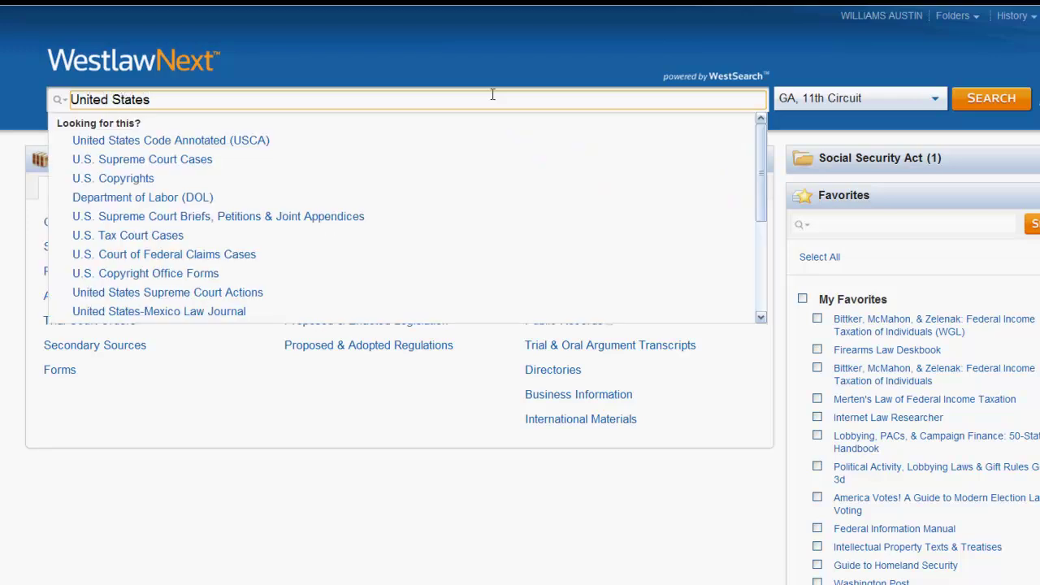
pyautogui.click(259, 140)
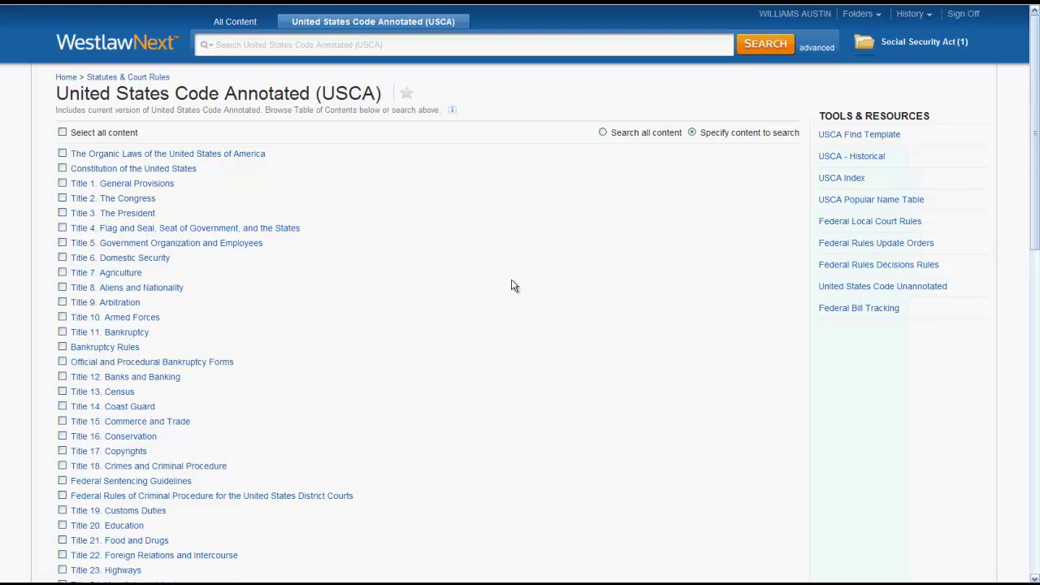
pyautogui.click(139, 45)
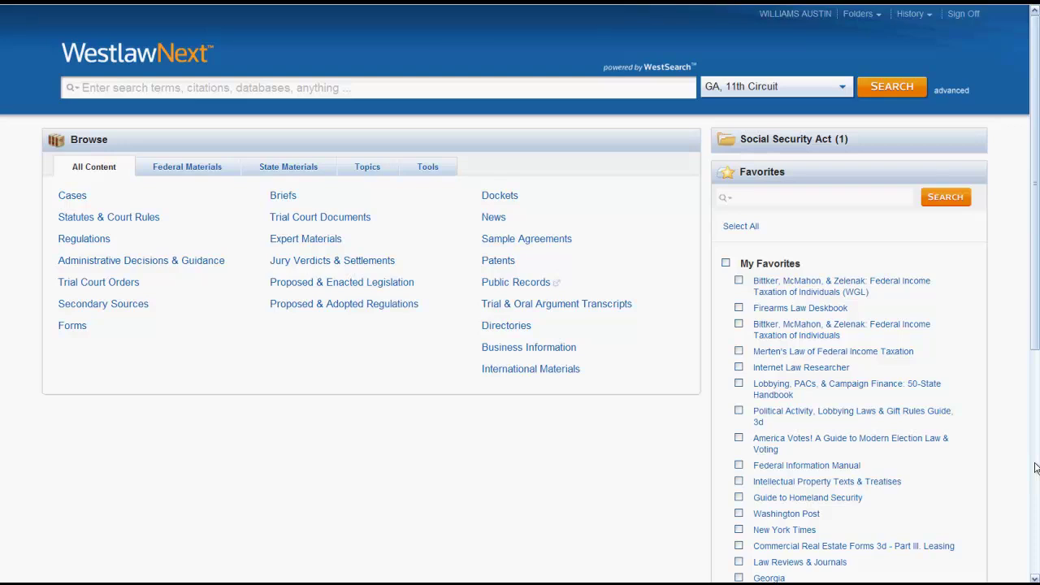
pyautogui.click(139, 218)
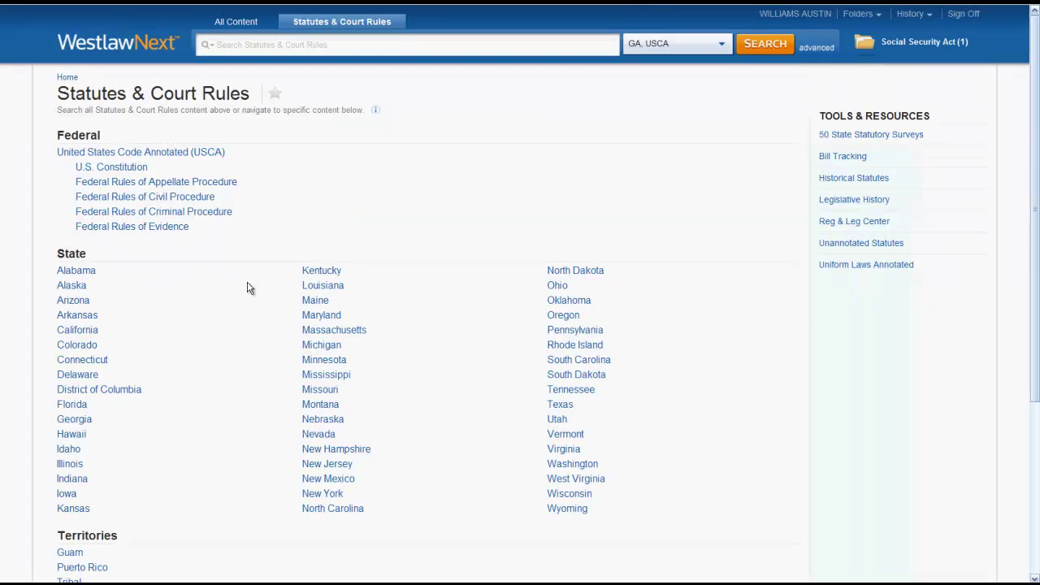
pyautogui.scroll(-3, 250, 288)
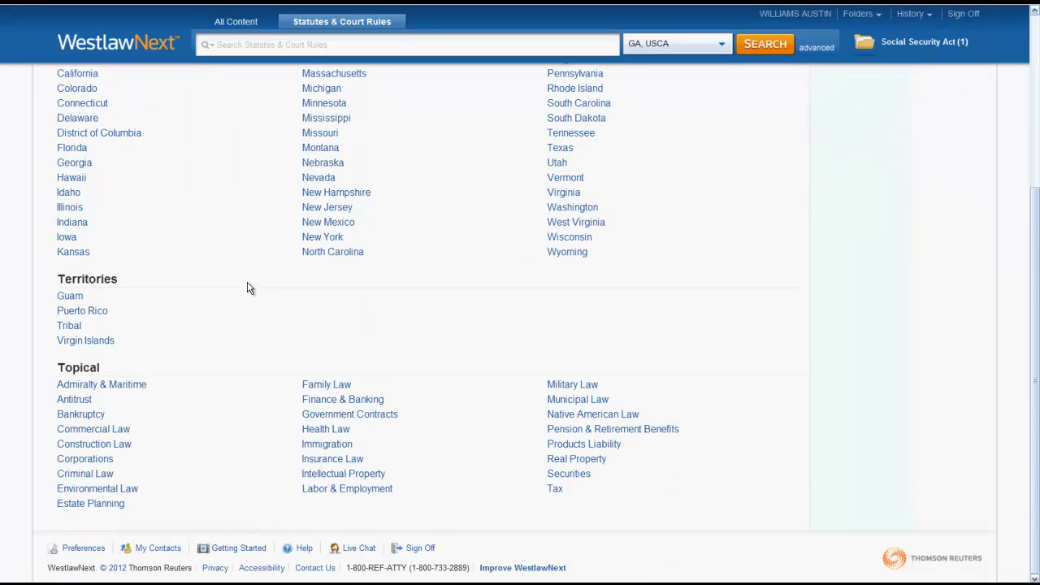
pyautogui.scroll(3, 250, 289)
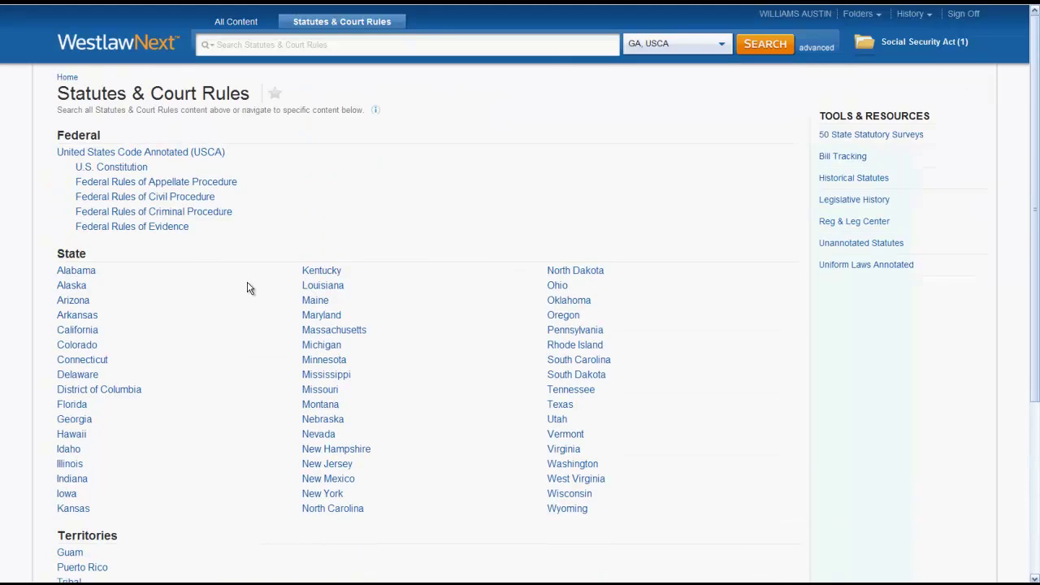
pyautogui.click(139, 45)
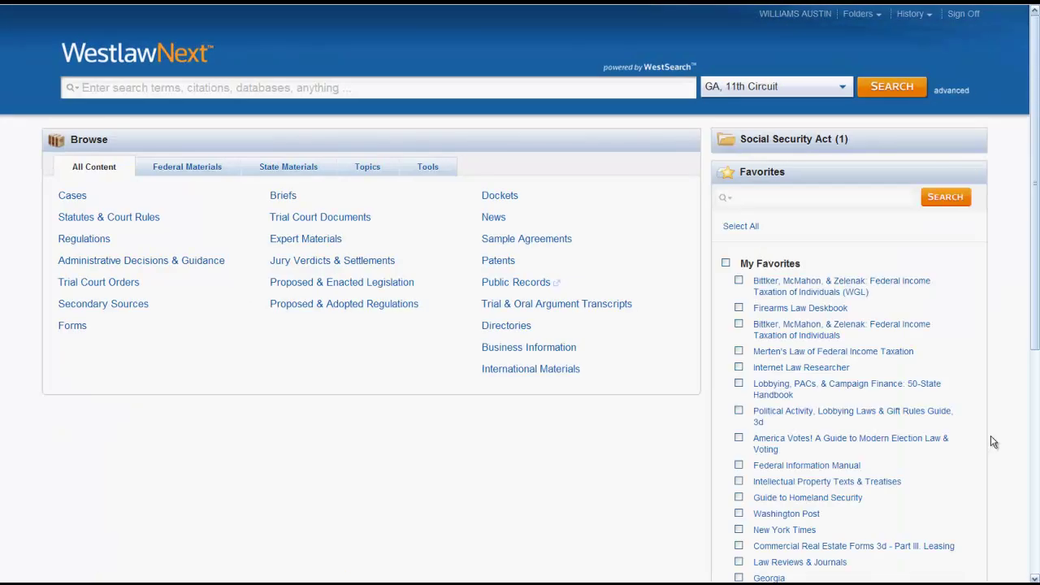
# Move through Federal Materials and State Materials to the Topics list of practice areas.
pyautogui.click(174, 166)
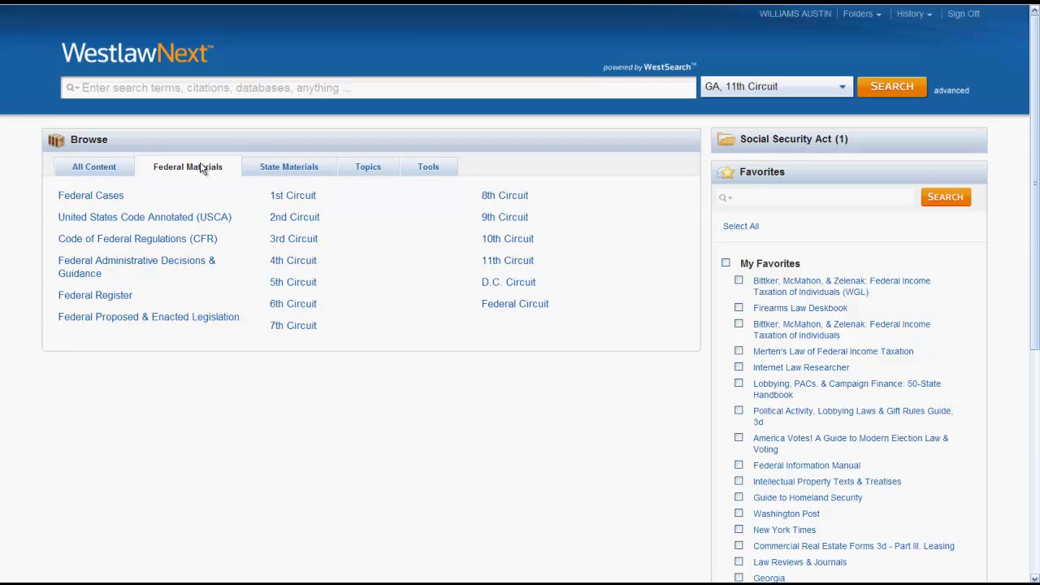
pyautogui.click(275, 167)
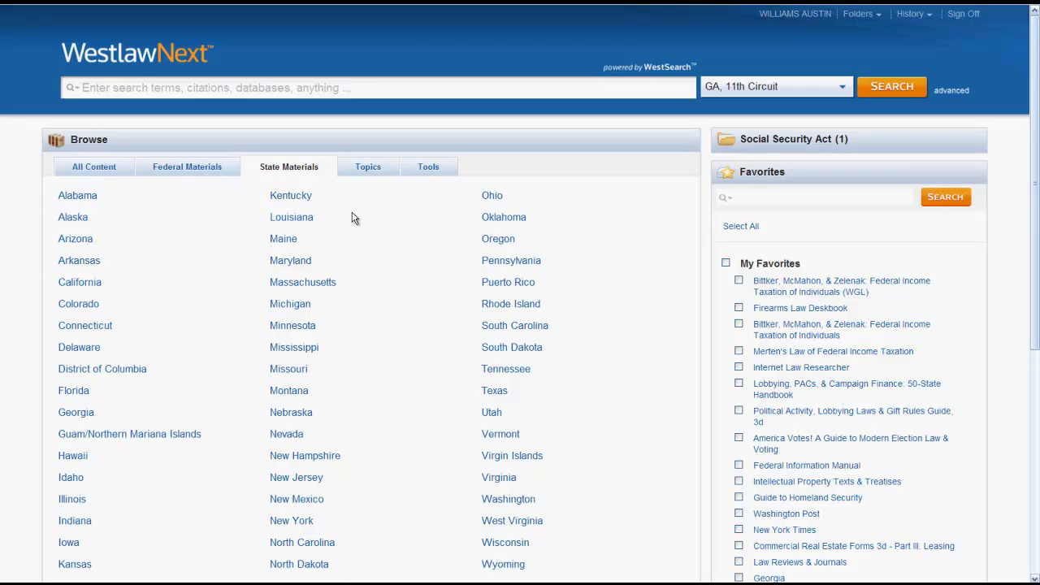
pyautogui.click(366, 171)
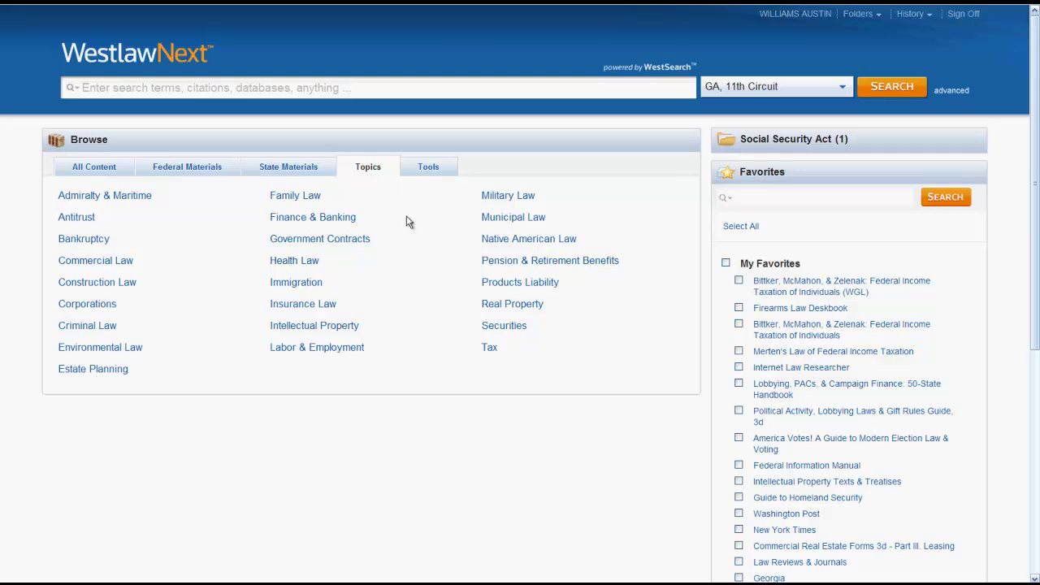
# Open the Tax topic and scroll through its Cases, Statutes and Regulations categories.
pyautogui.click(488, 351)
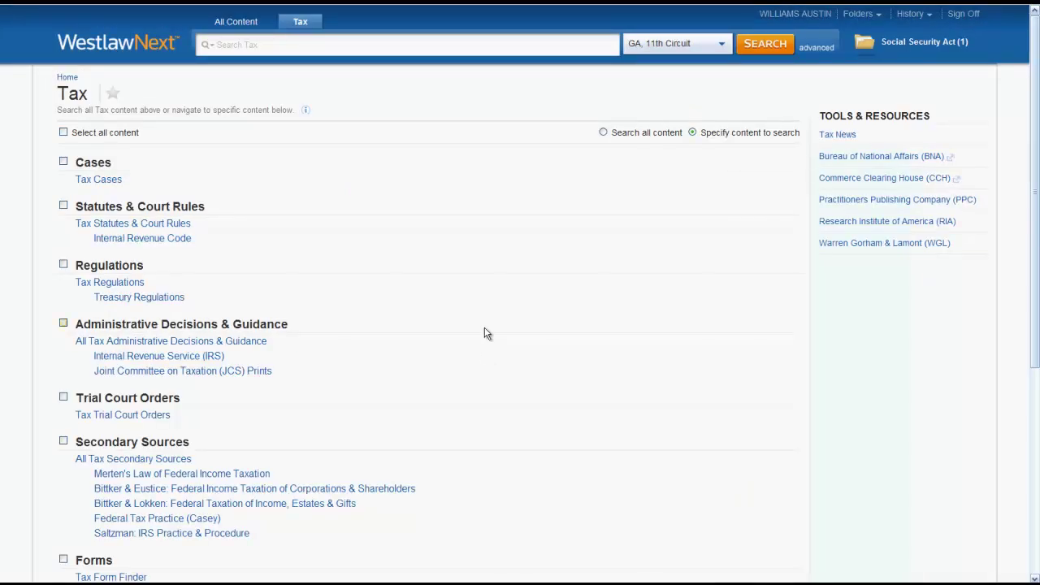
pyautogui.scroll(-3, 487, 341)
pyautogui.scroll(-5, 486, 333)
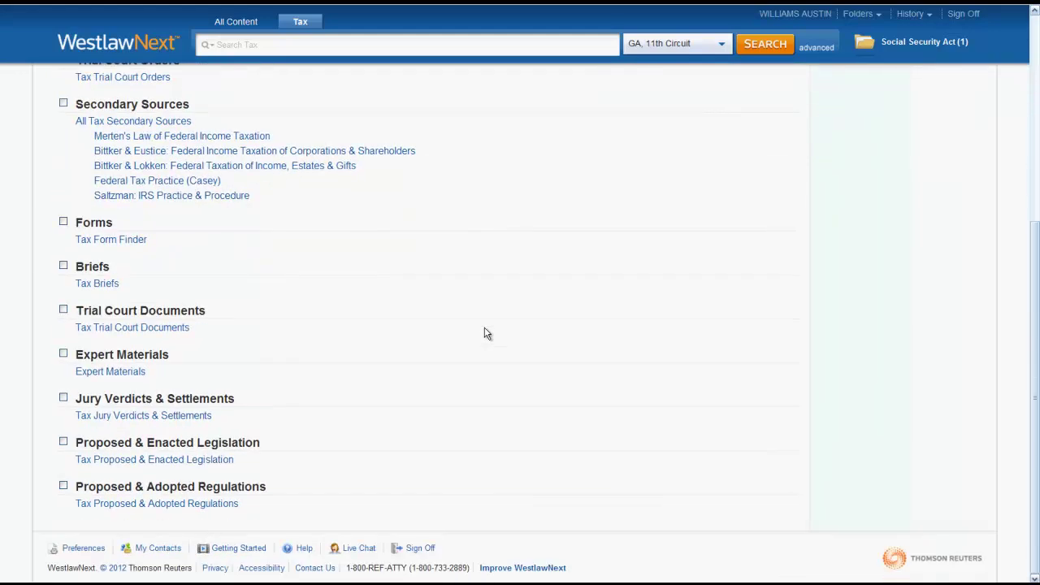
pyautogui.scroll(8, 485, 333)
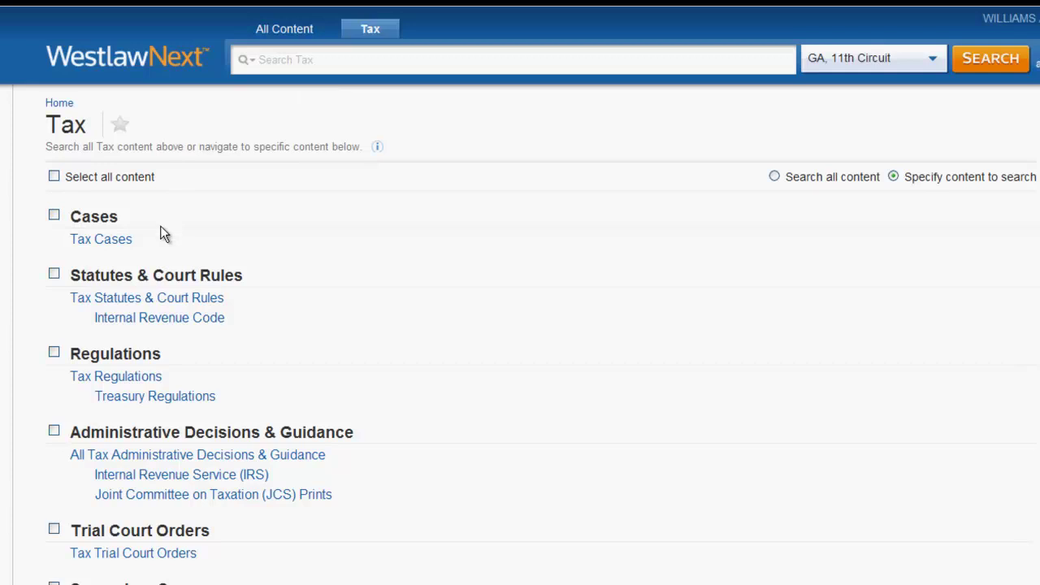
# Save the Tax Cases collection to My Favorites and go back to the home page.
pyautogui.click(100, 240)
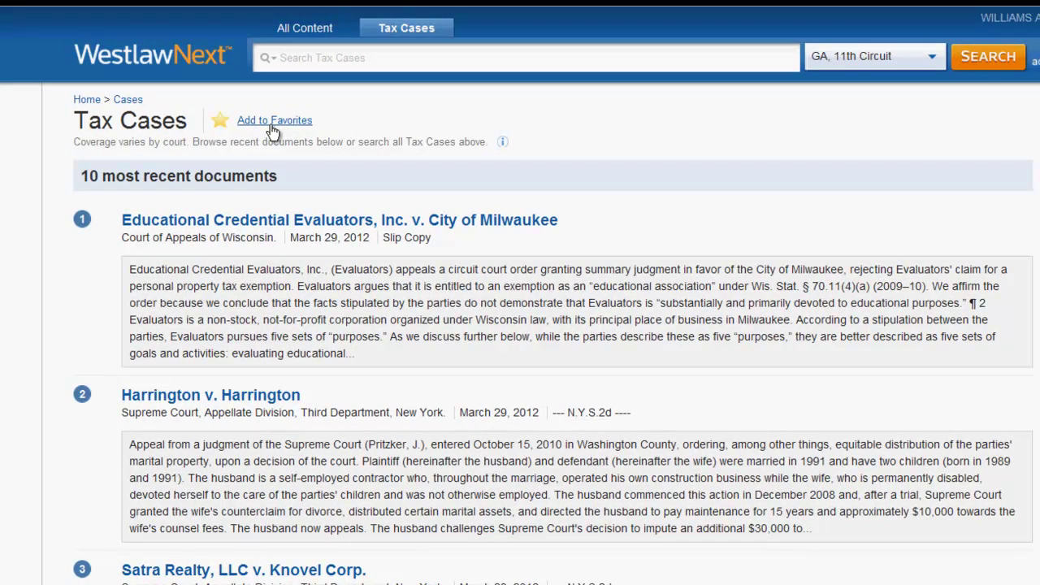
pyautogui.click(270, 123)
pyautogui.click(482, 115)
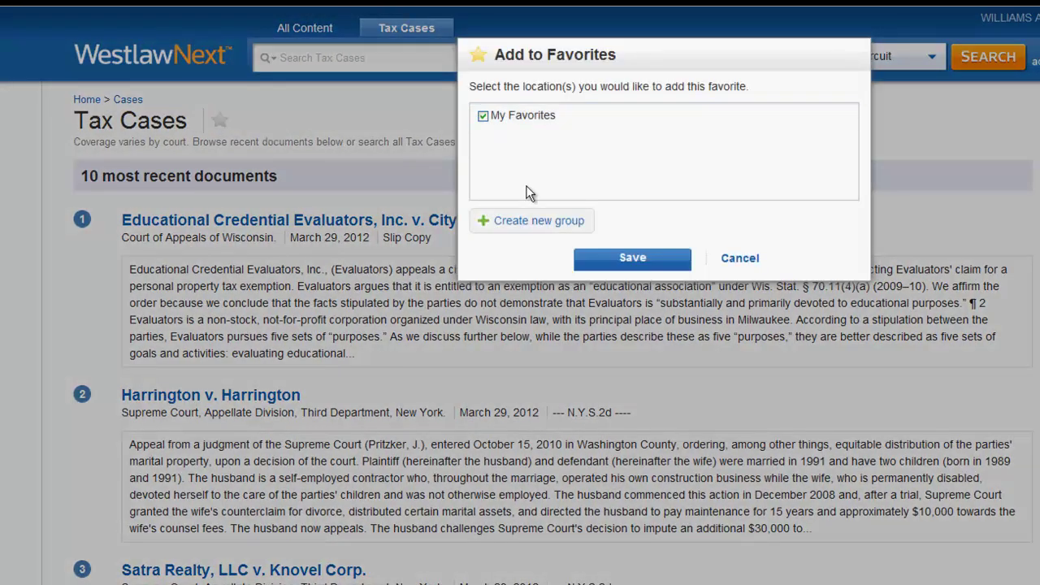
pyautogui.click(597, 258)
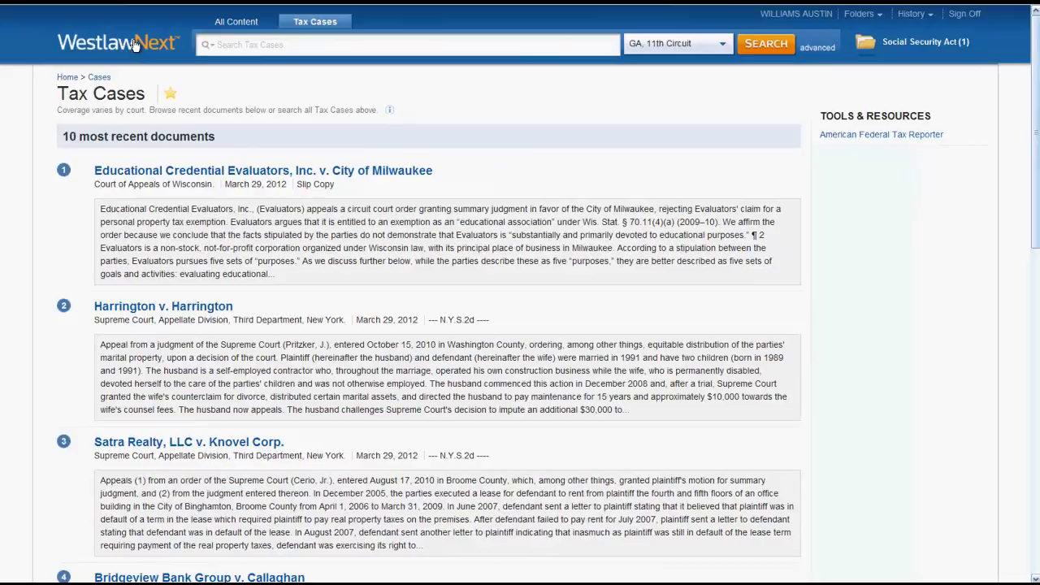
pyautogui.click(134, 44)
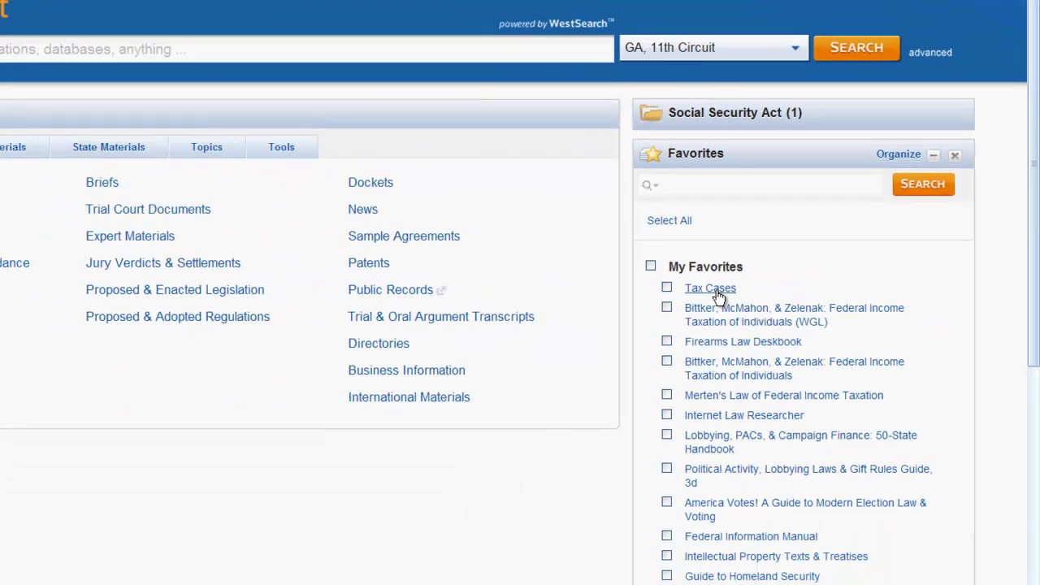
pyautogui.click(715, 291)
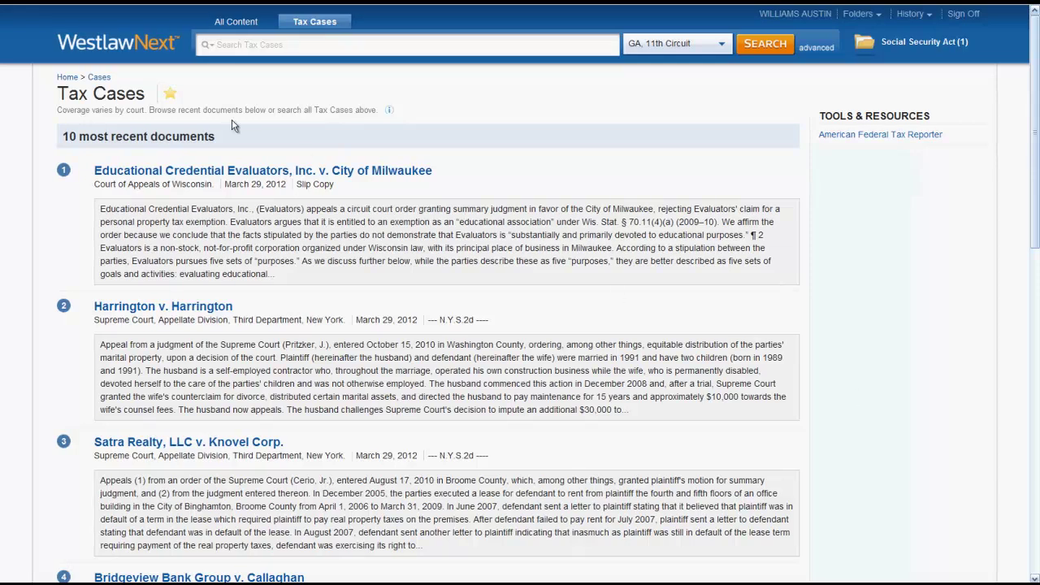
pyautogui.click(123, 54)
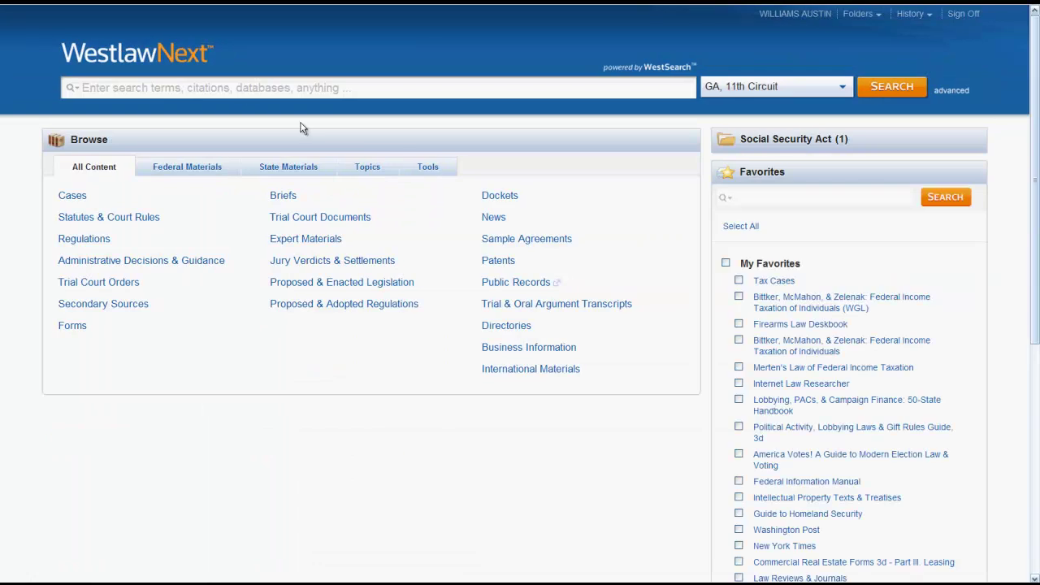
# Show the Browse panel's Tools list, including West Key Number System and TWEN, and scroll it.
pyautogui.click(420, 169)
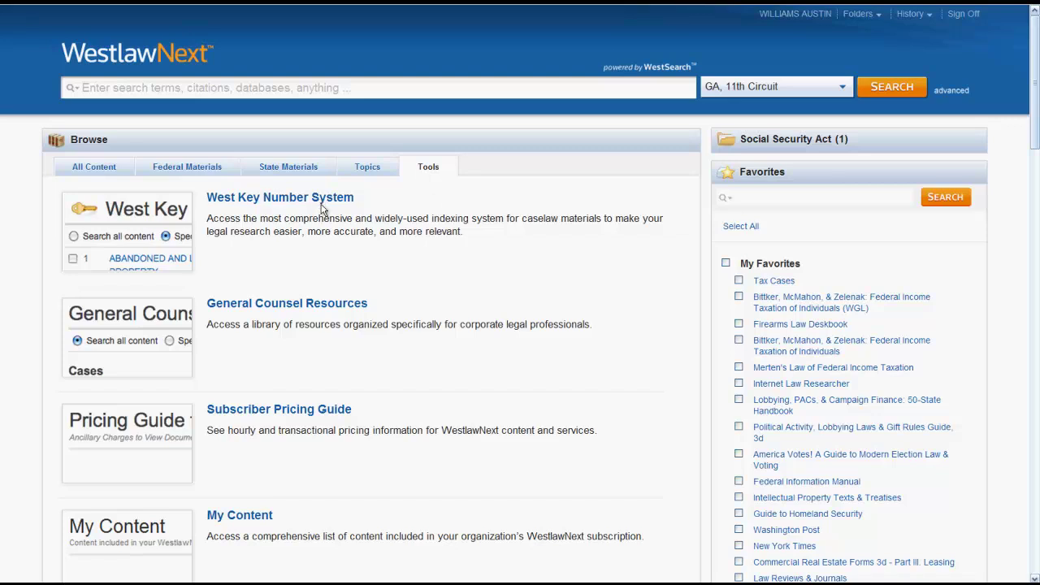
pyautogui.scroll(-4, 420, 295)
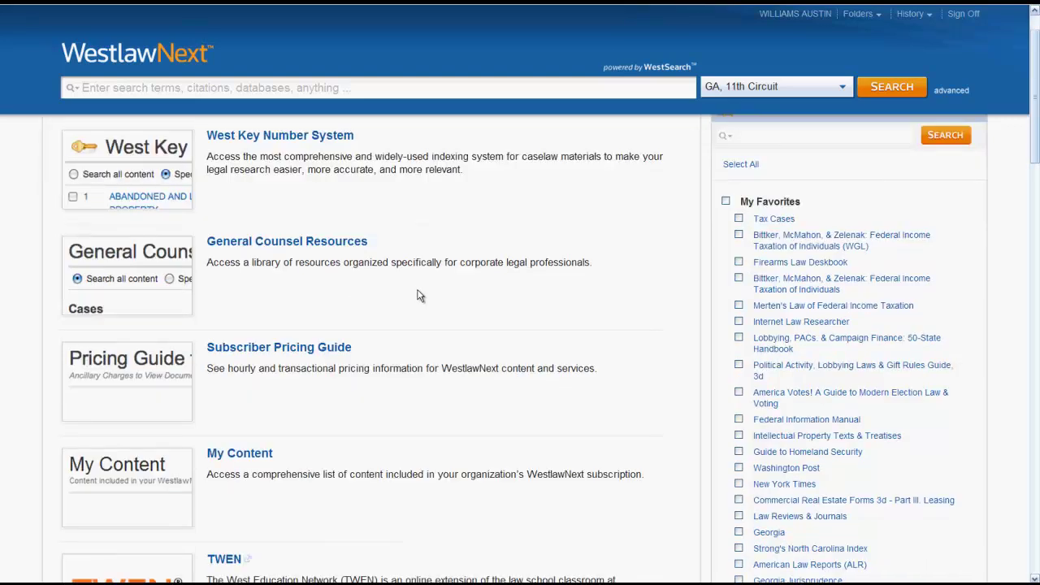
pyautogui.scroll(-2, 419, 295)
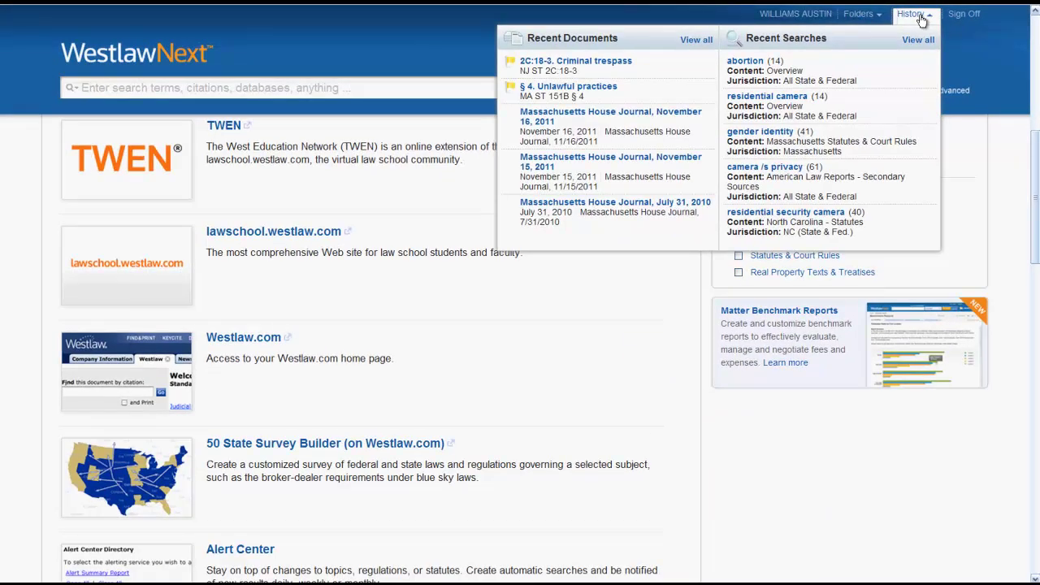
# Open History: All History and scroll through the past searches and document views.
pyautogui.click(914, 15)
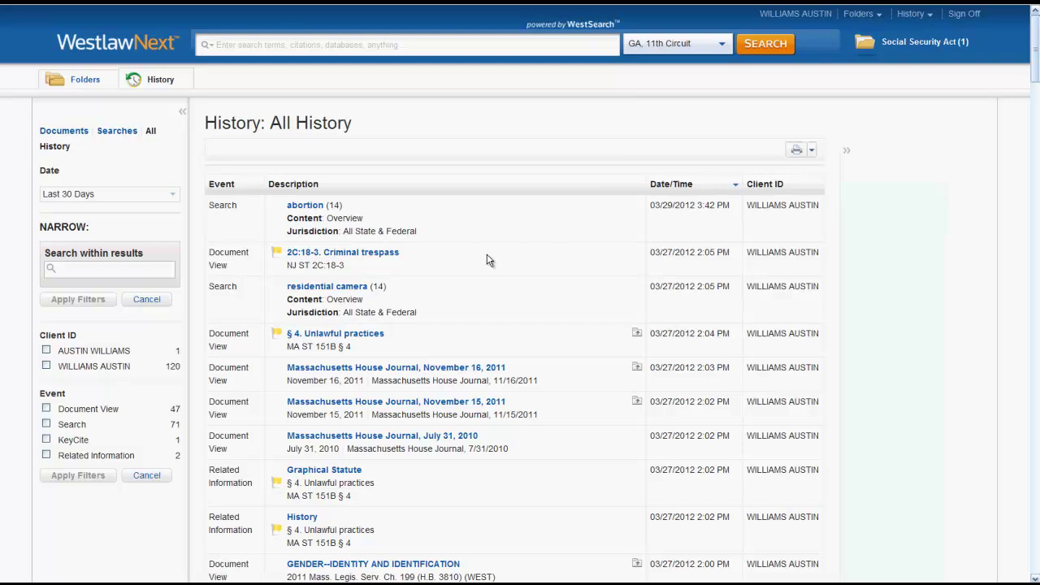
pyautogui.scroll(-10, 488, 260)
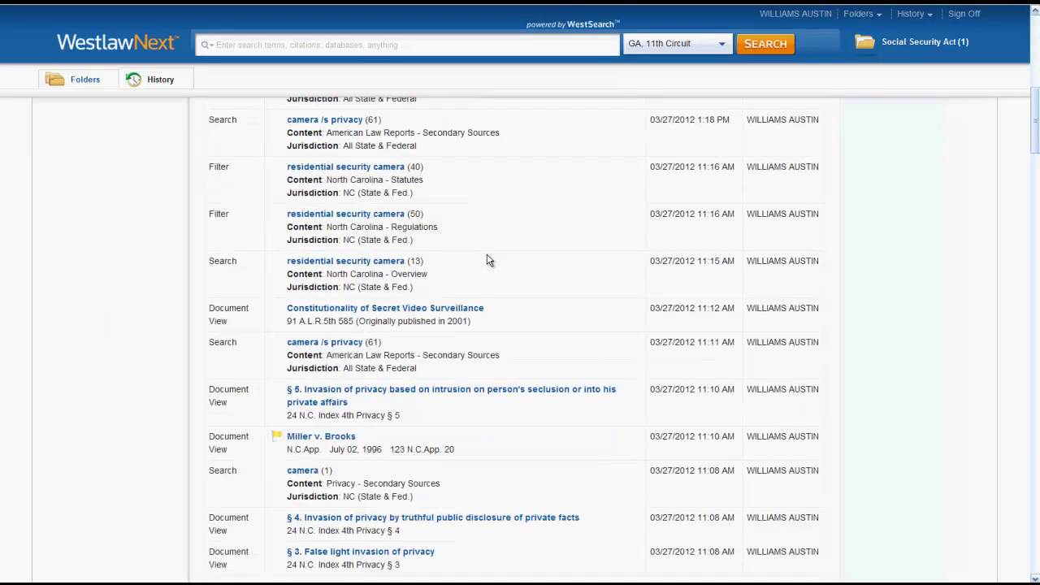
pyautogui.scroll(-3, 488, 260)
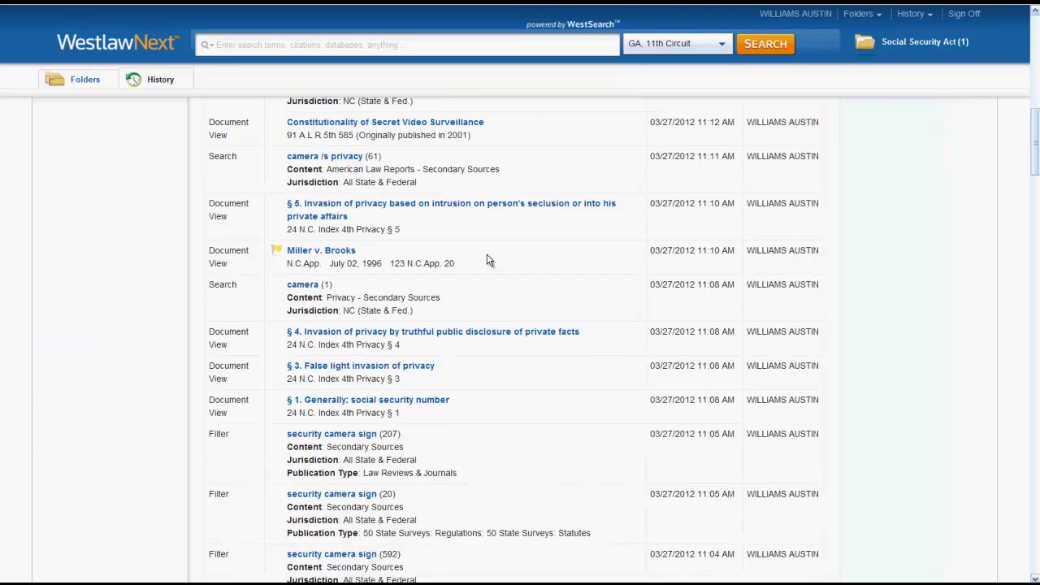
pyautogui.scroll(12, 487, 260)
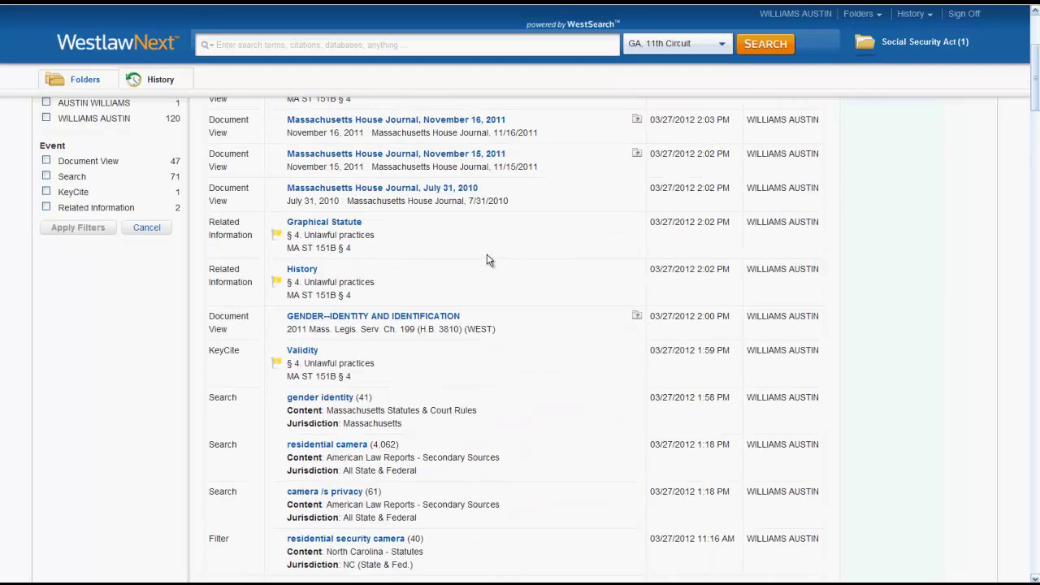